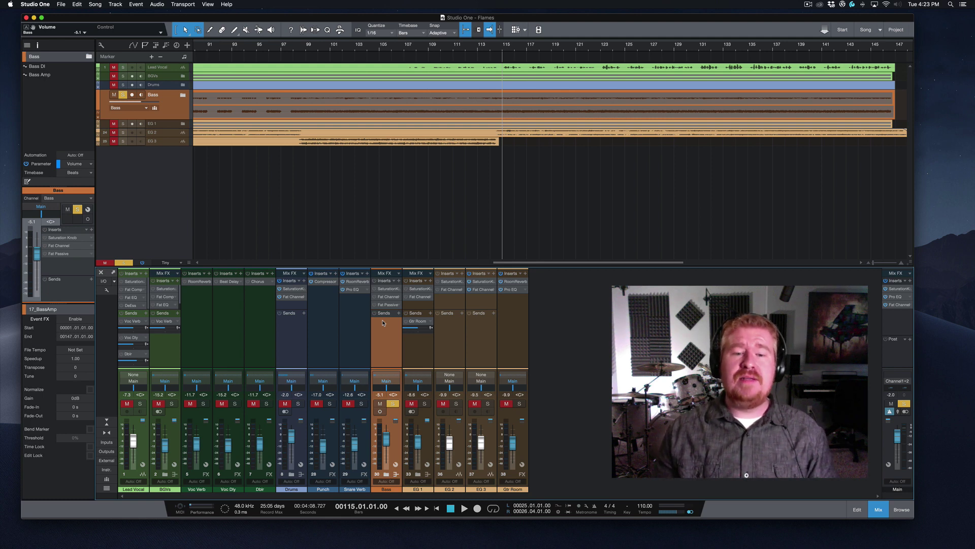
Step: Solo the Drums, Punch, Snare Verb and Bass channels together
left_click(299, 404)
left_click(299, 404)
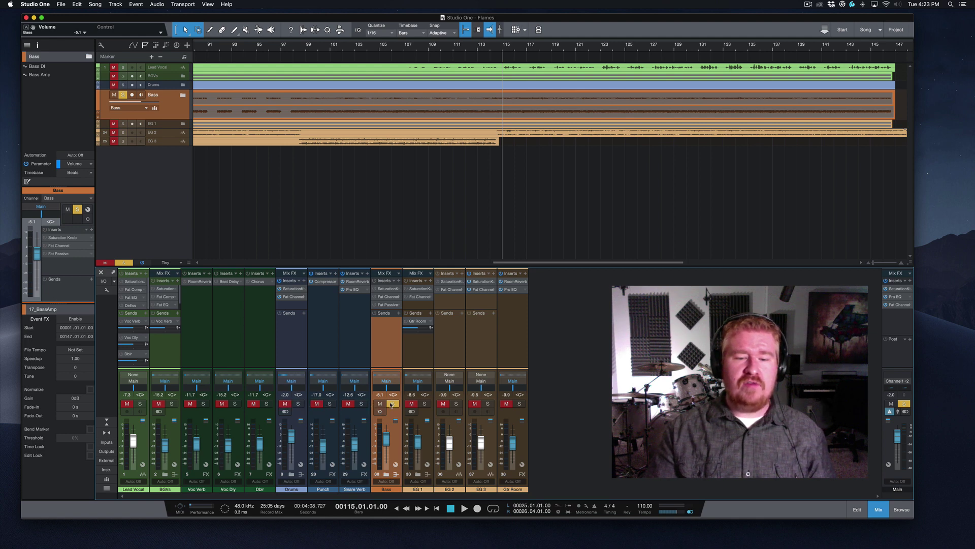
left_click(391, 403)
left_click(298, 404)
left_click(330, 404)
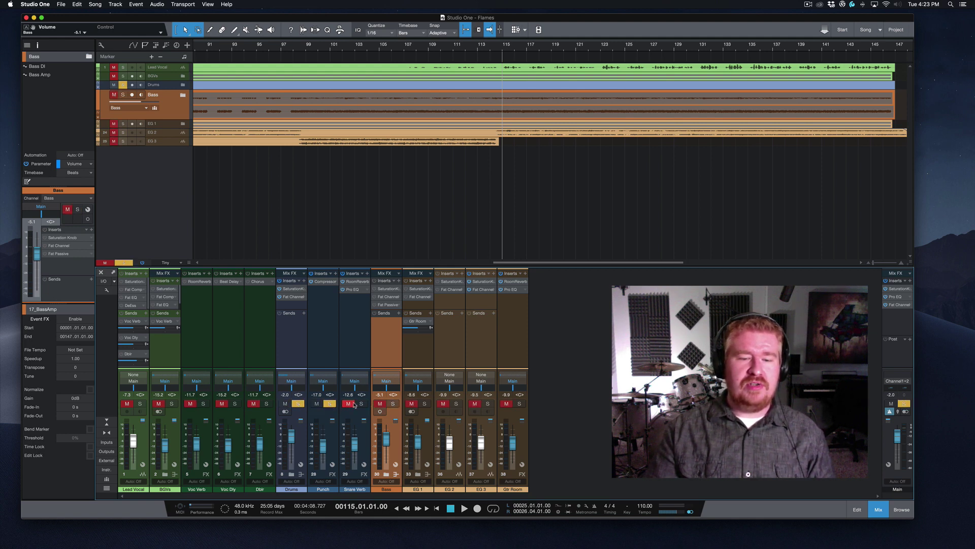
left_click(361, 403)
left_click(391, 403)
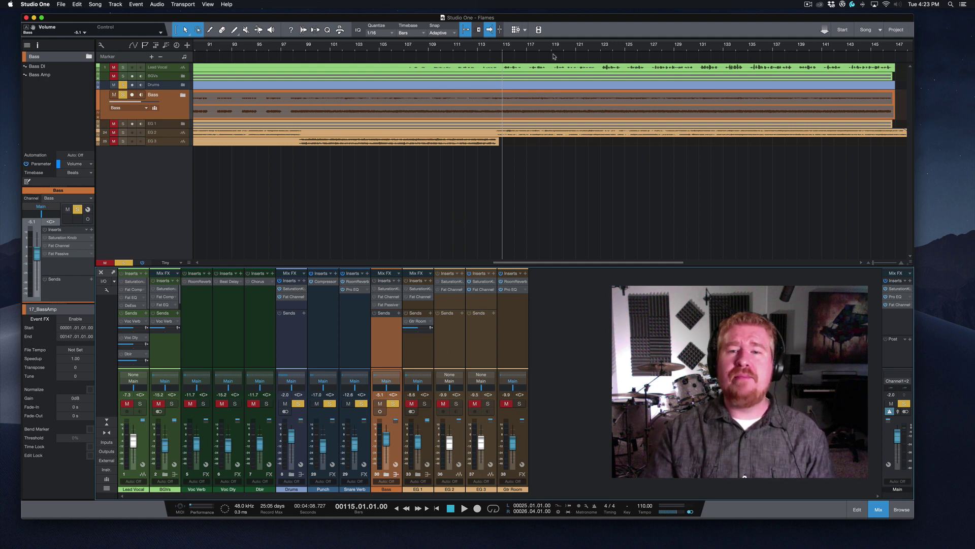
Step: Play the mix and adjust the Bass fader, settling it at +2.9 dB
key("space")
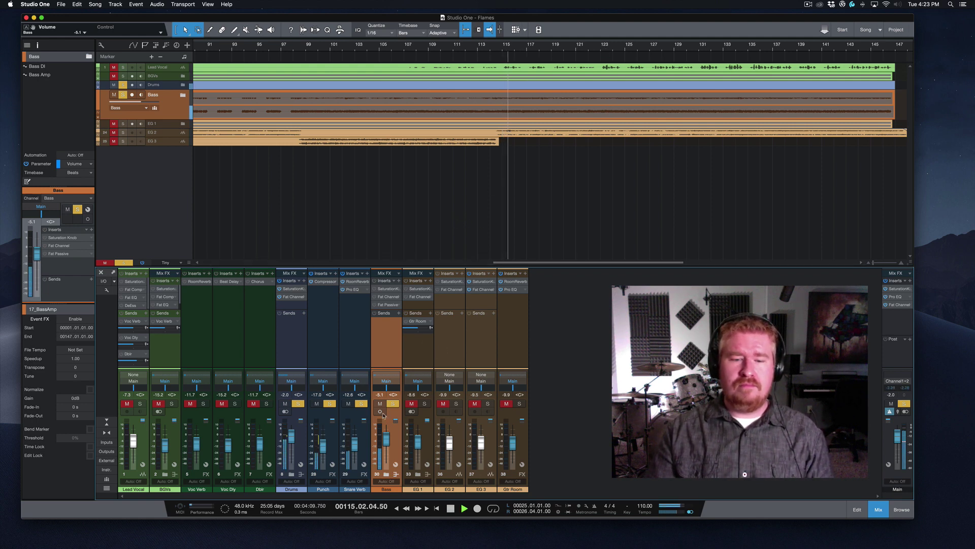
left_click_drag(386, 440, 386, 432)
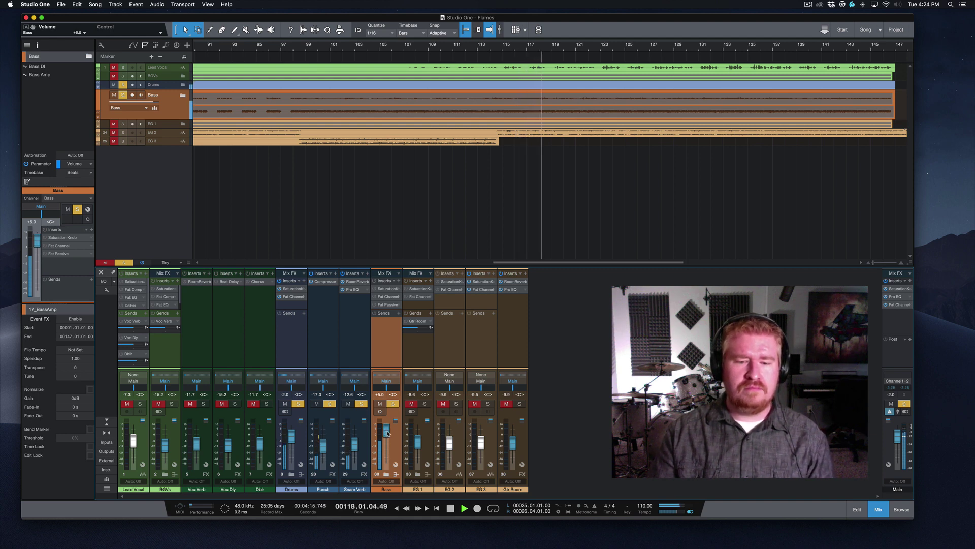
key("space")
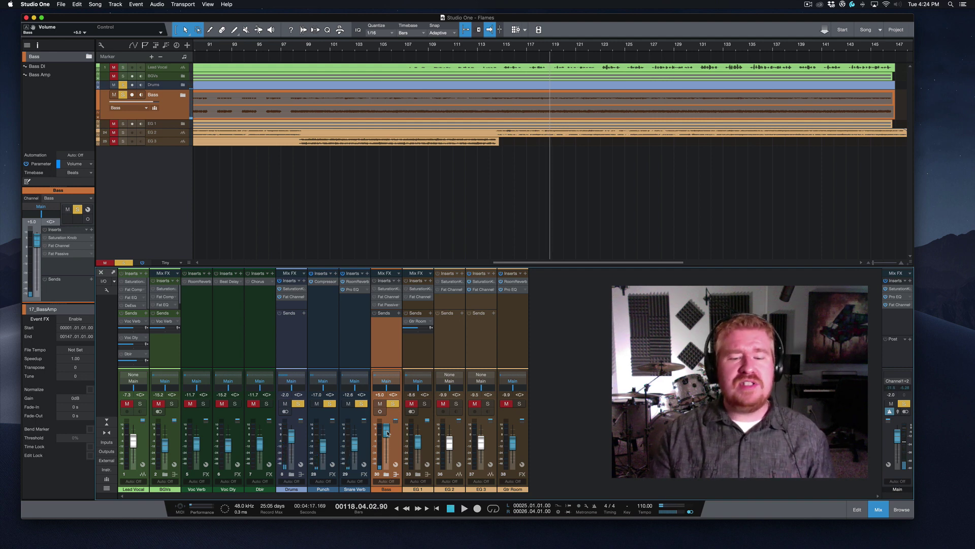
left_click_drag(387, 433, 392, 435)
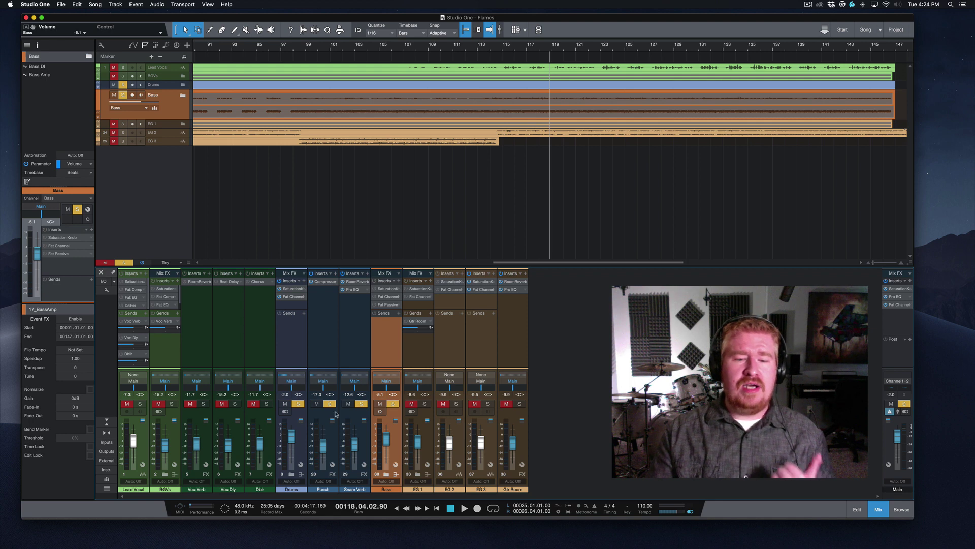
Step: Unsolo the Drums, Punch and Snare Verb channels, leaving only the Bass soloed
left_click(298, 403)
left_click(285, 403)
left_click(330, 403)
left_click(316, 403)
left_click(349, 403)
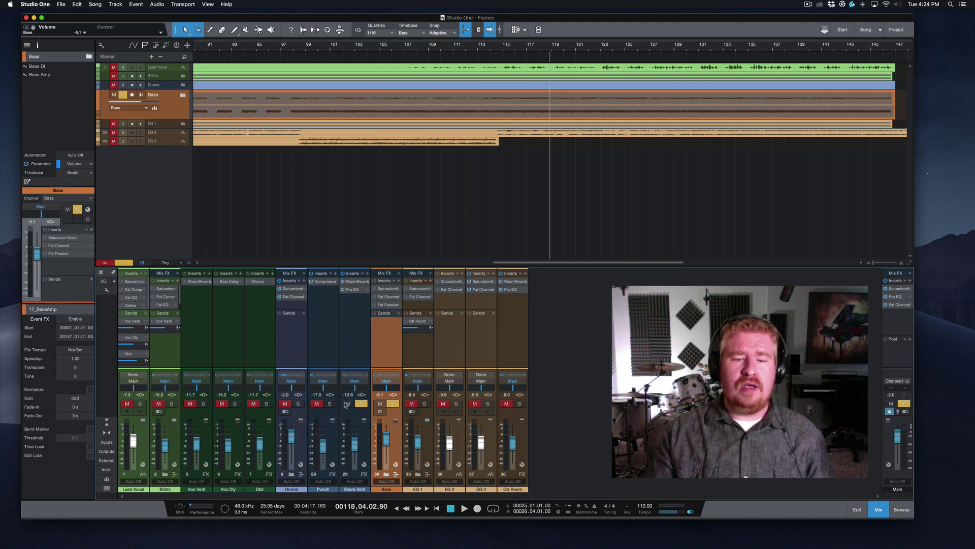
left_click(361, 403)
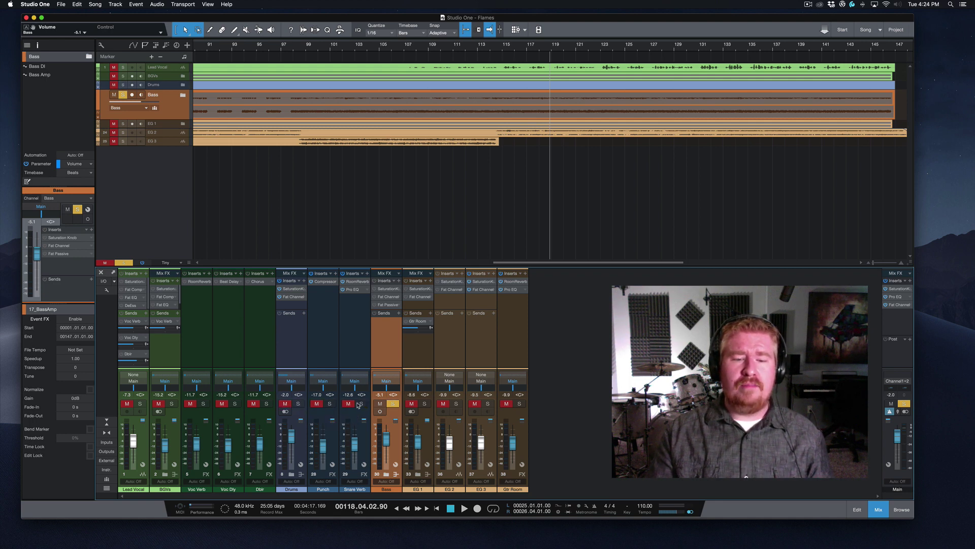
Step: Open the Bass's Saturation Knob plug-in and set the saturation amount to 3.1
double_click(389, 288)
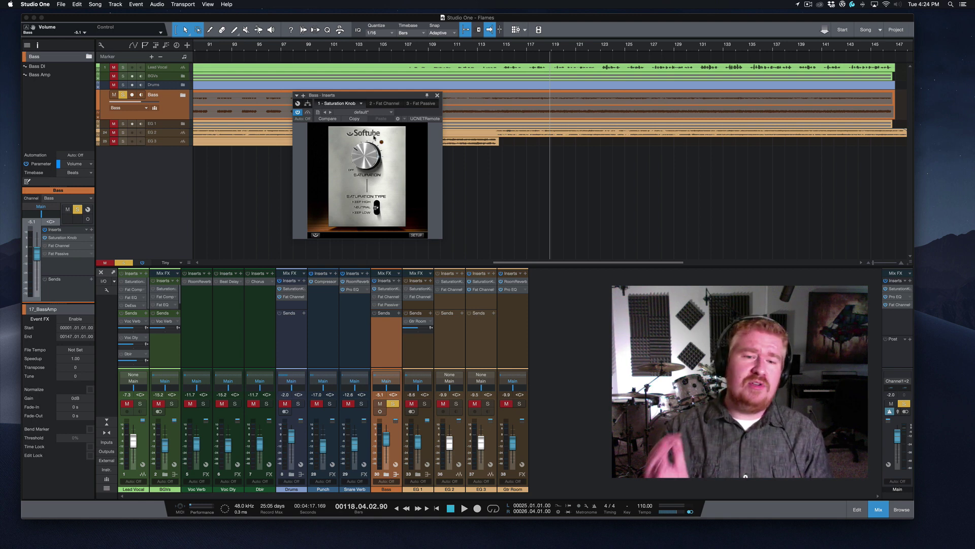
left_click_drag(375, 136, 375, 135)
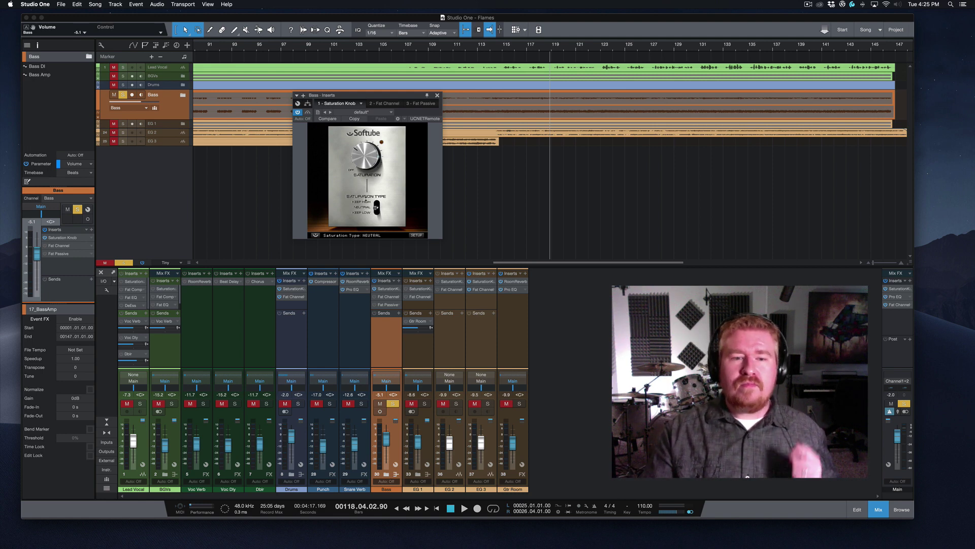
Step: Show the Bass's Fat Channel XT with its Vintage EQ and TubeComp modules
left_click(383, 103)
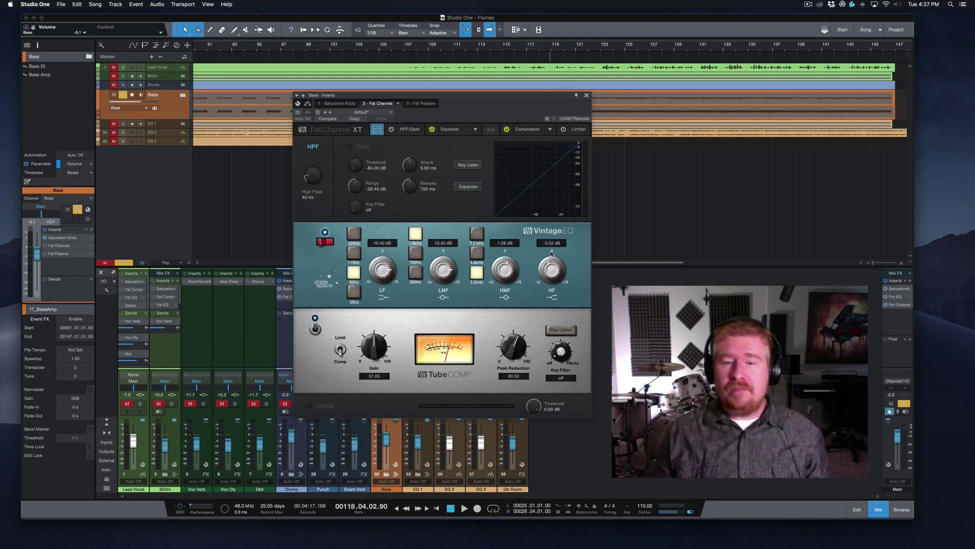
Step: Turn off the TubeComp compressor module in the Bass's Fat Channel XT
left_click(299, 113)
left_click(315, 320)
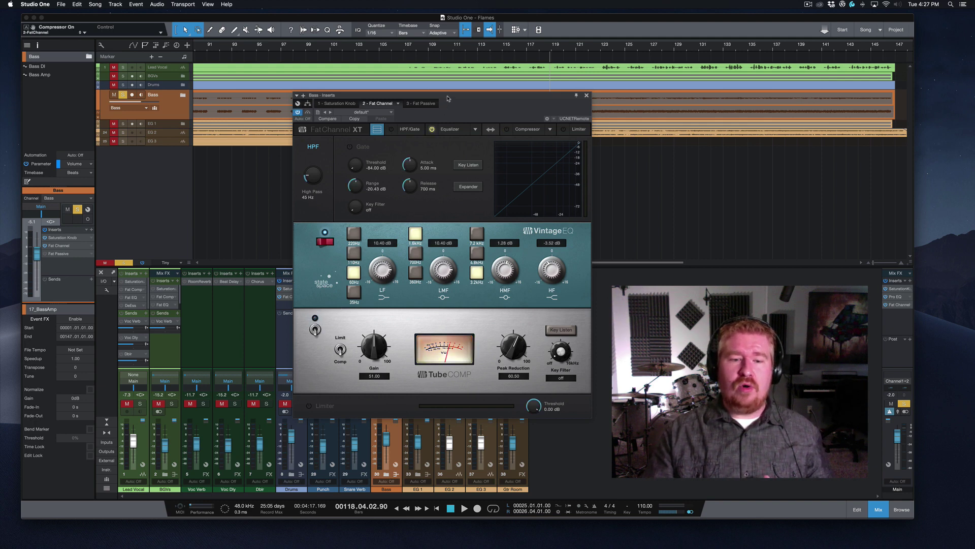
left_click_drag(448, 98, 182, 87)
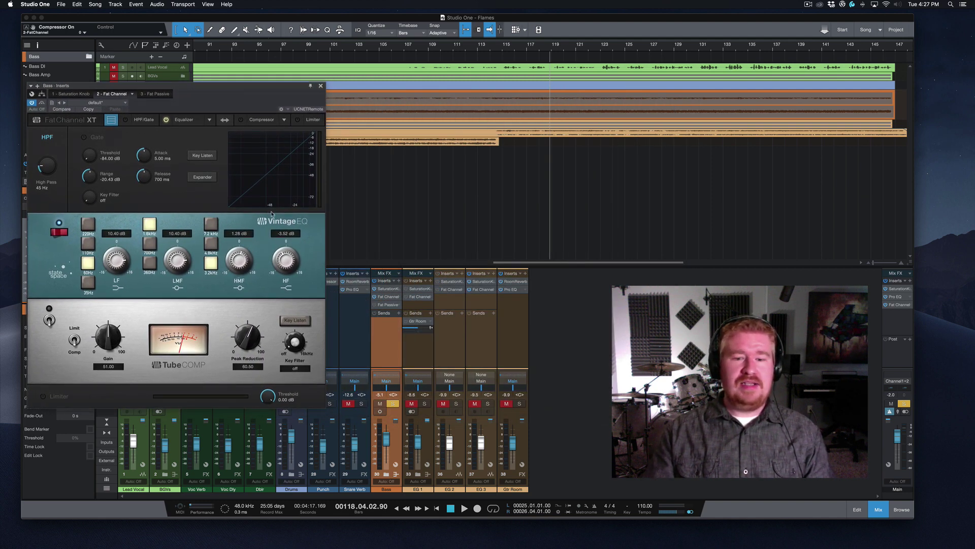
key("space")
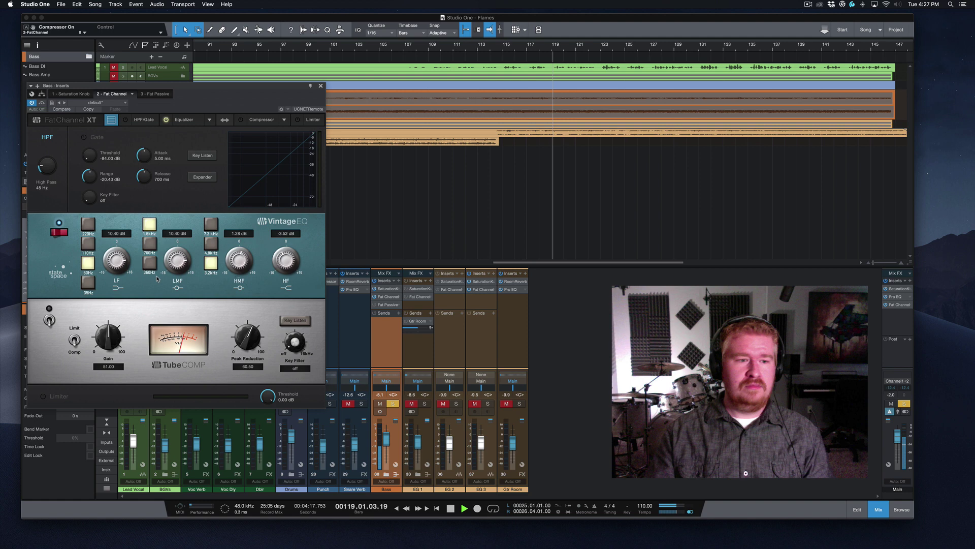
left_click(41, 103)
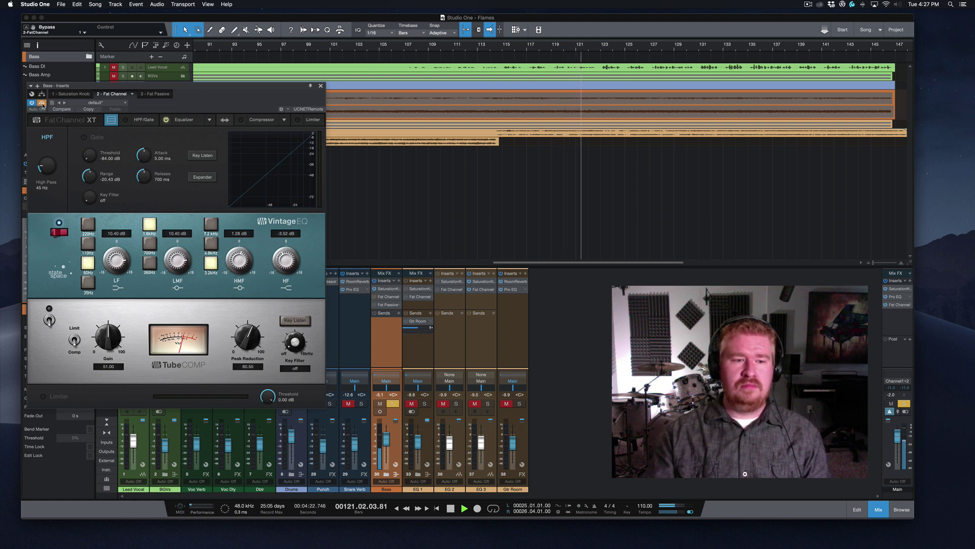
left_click(42, 103)
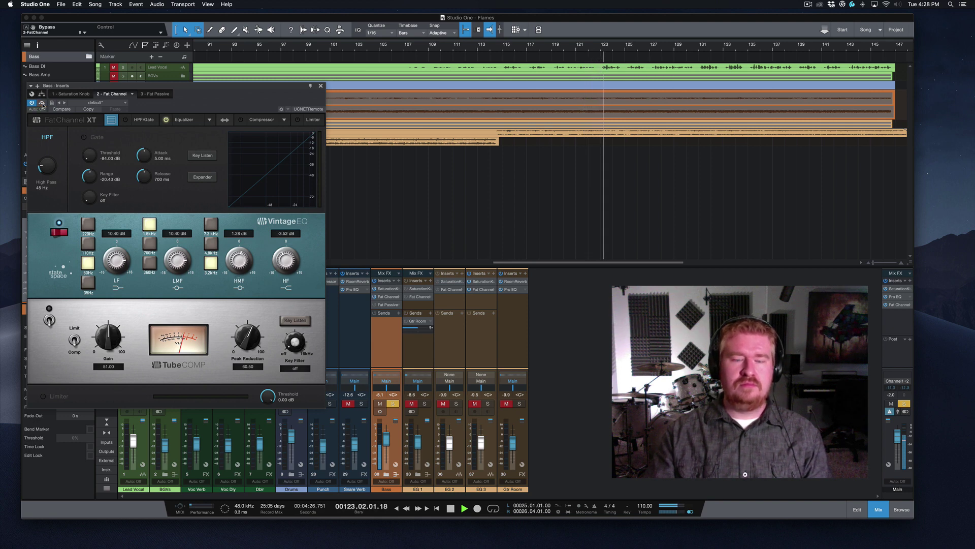
key("space")
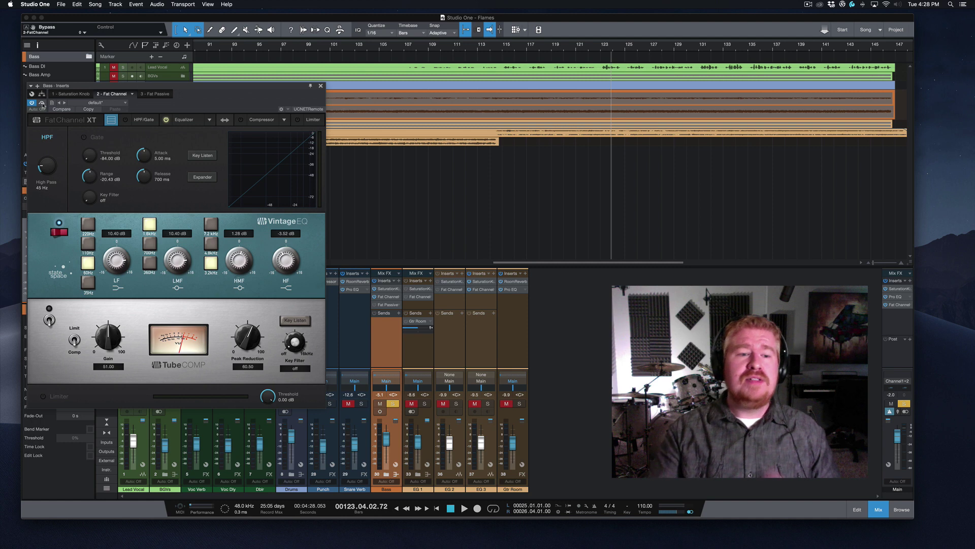
Step: Re-enable the TubeComp compressor and play the song from bar 115
left_click_drag(152, 88, 174, 90)
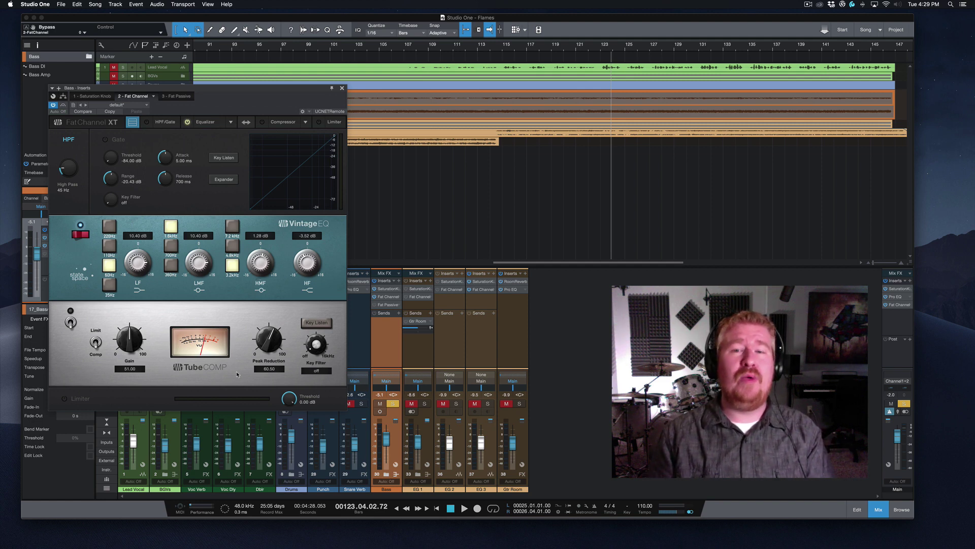
left_click(71, 323)
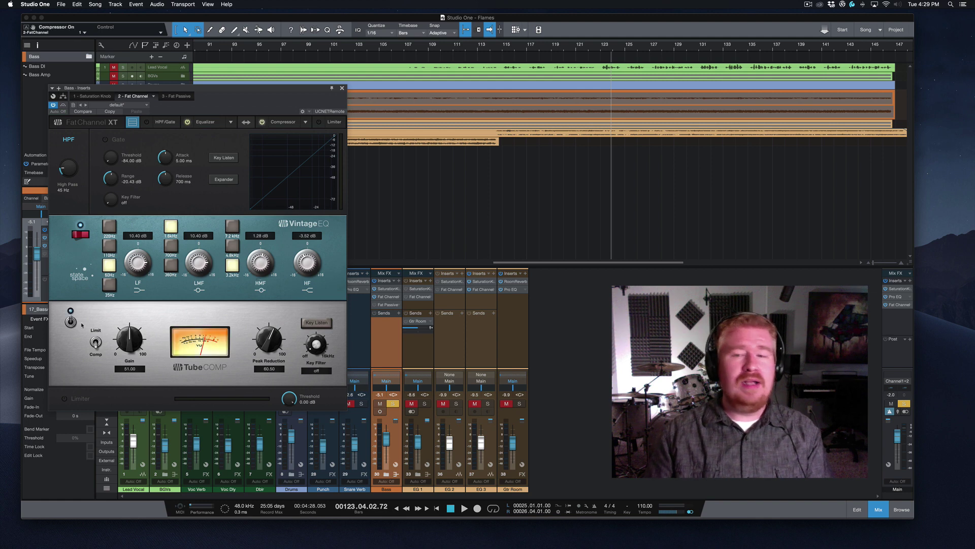
left_click(505, 50)
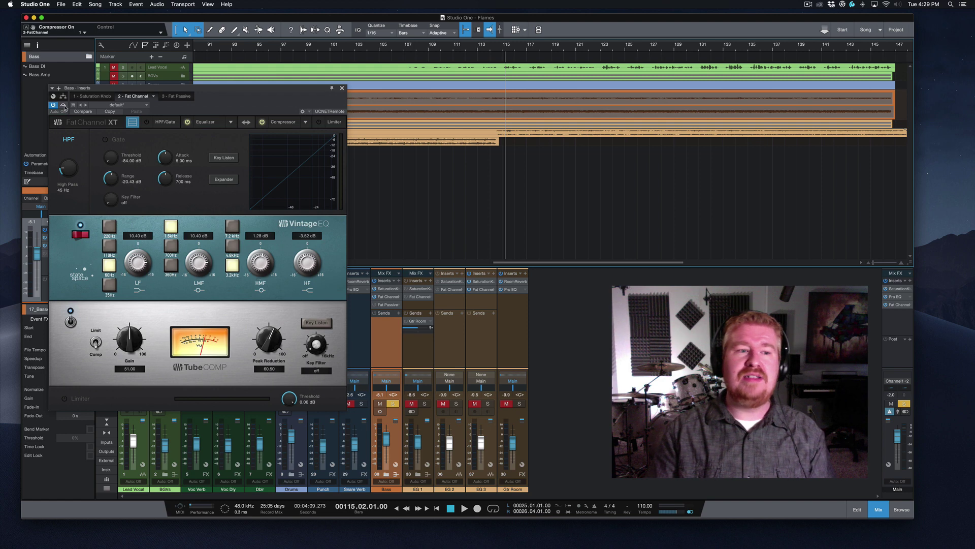
key("space")
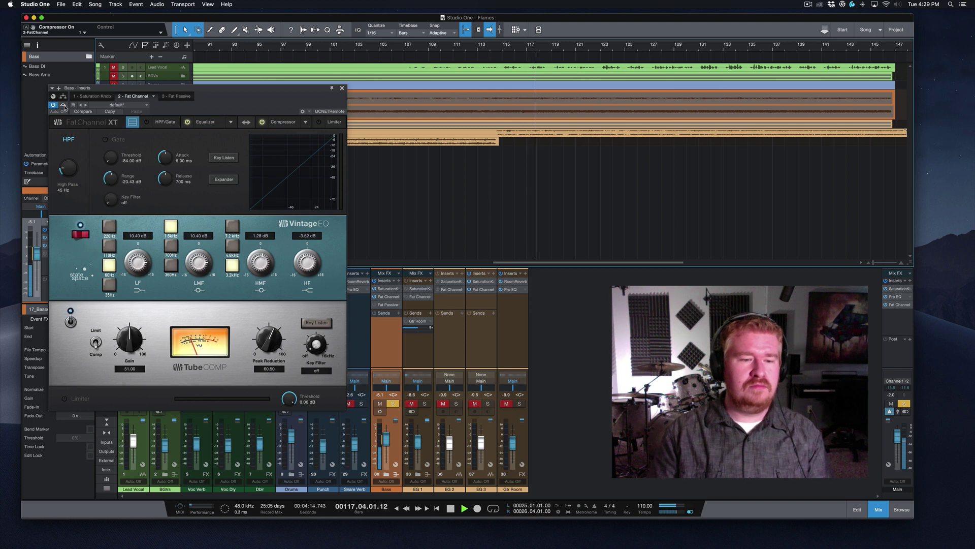
Step: Stop playback of the soloed bass running through the Fat Channel
key("space")
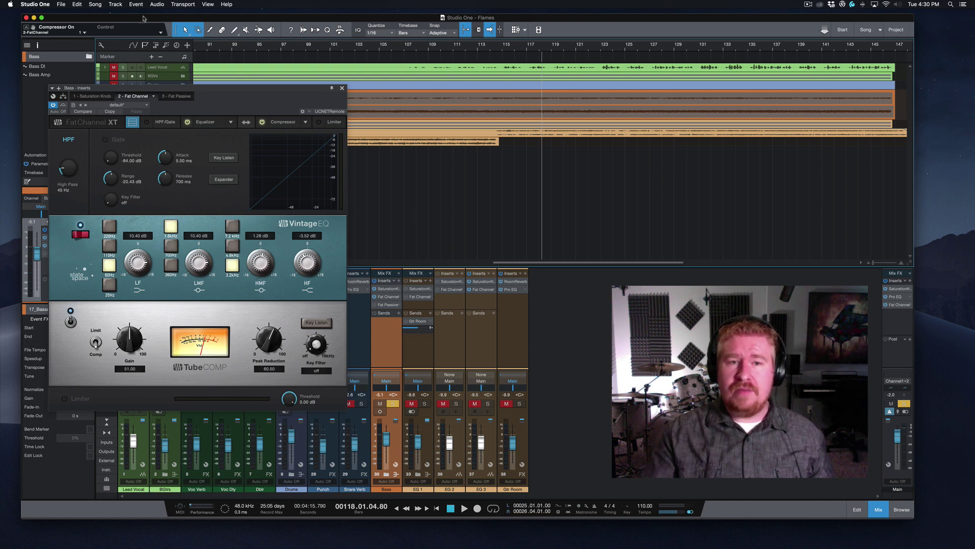
Step: Close the Fat Channel editor, unsolo the Bass, and briefly play the full mix
left_click(342, 89)
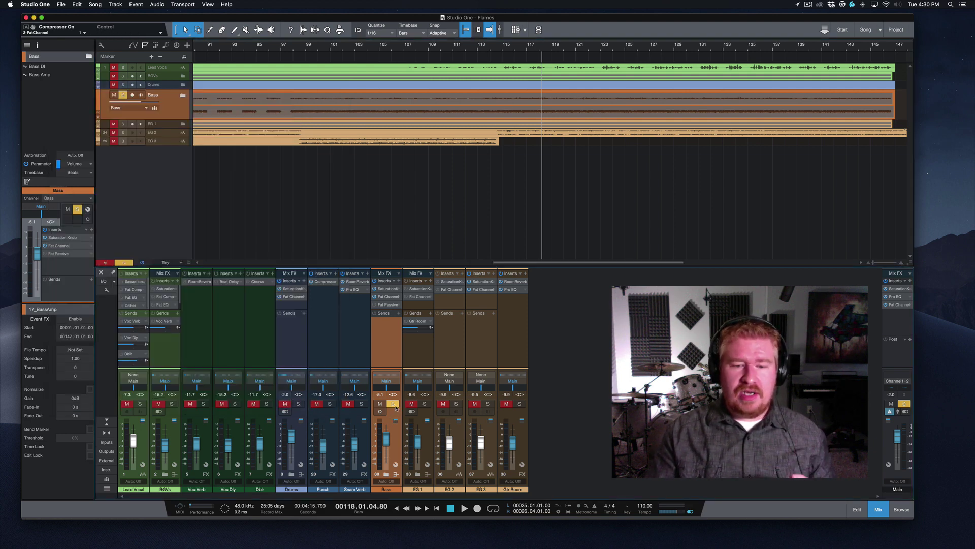
left_click(394, 404)
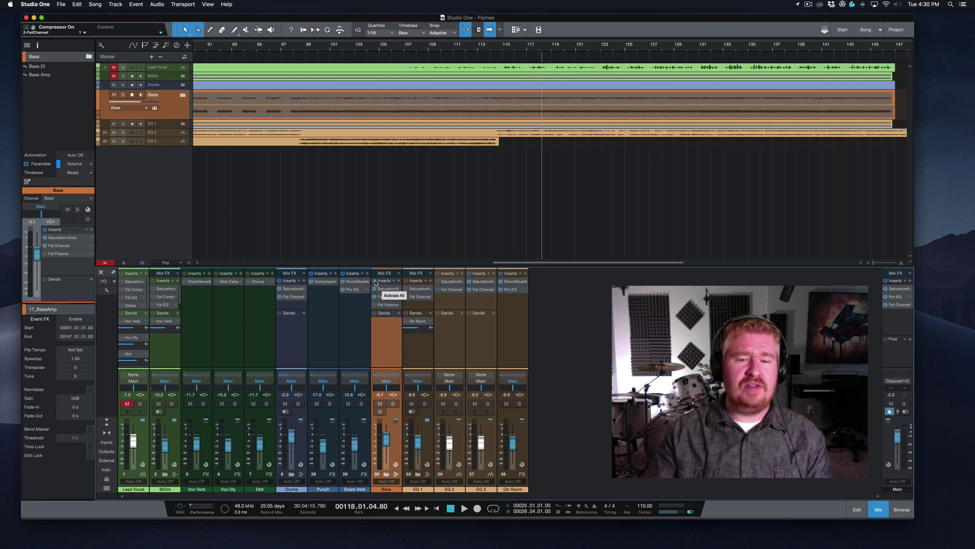
key("space")
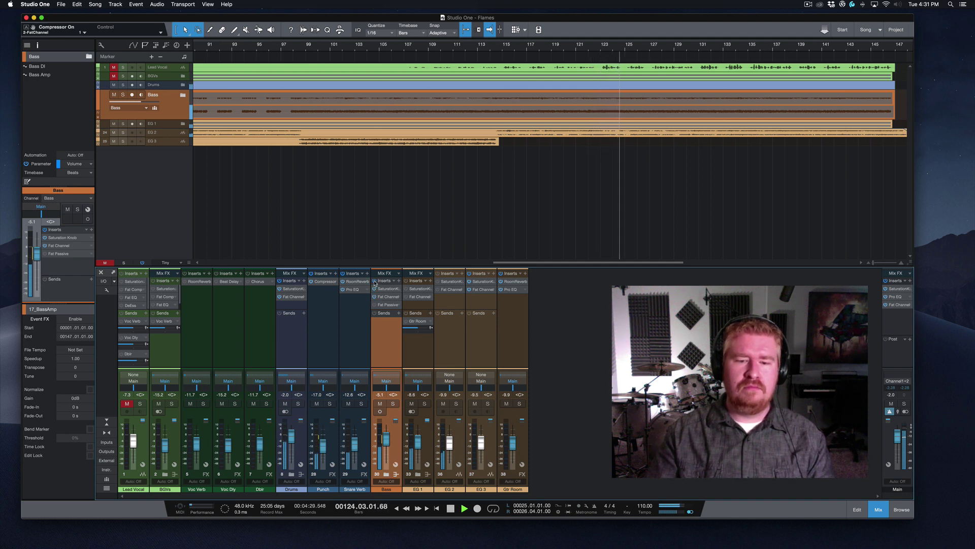
key("space")
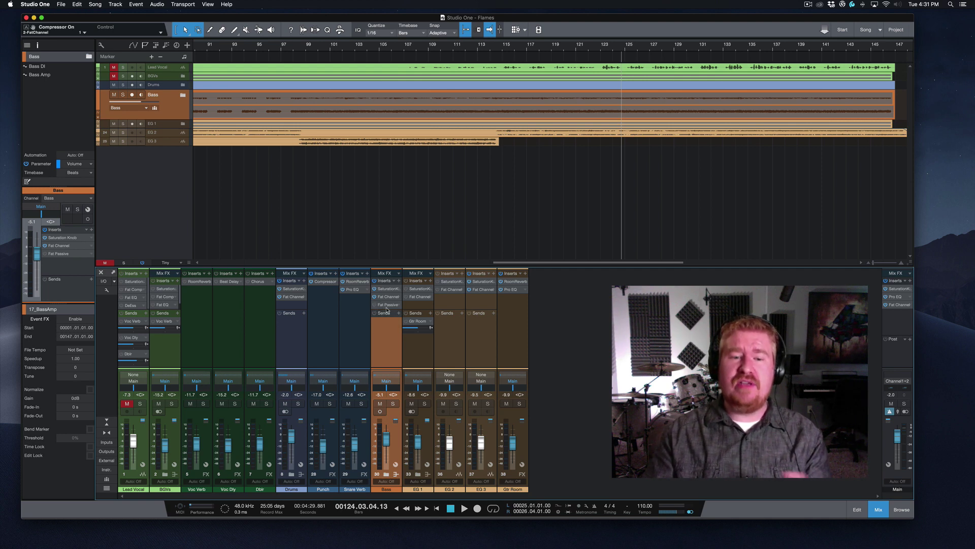
Step: Open the Bass's Fat Passive editor and position it above the mixer over the arrange view
double_click(385, 305)
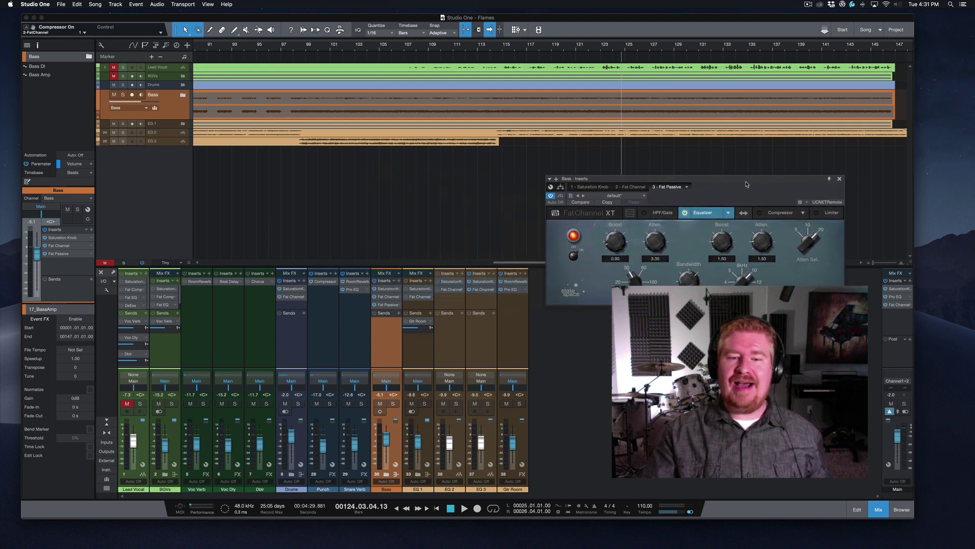
left_click_drag(745, 184, 348, 126)
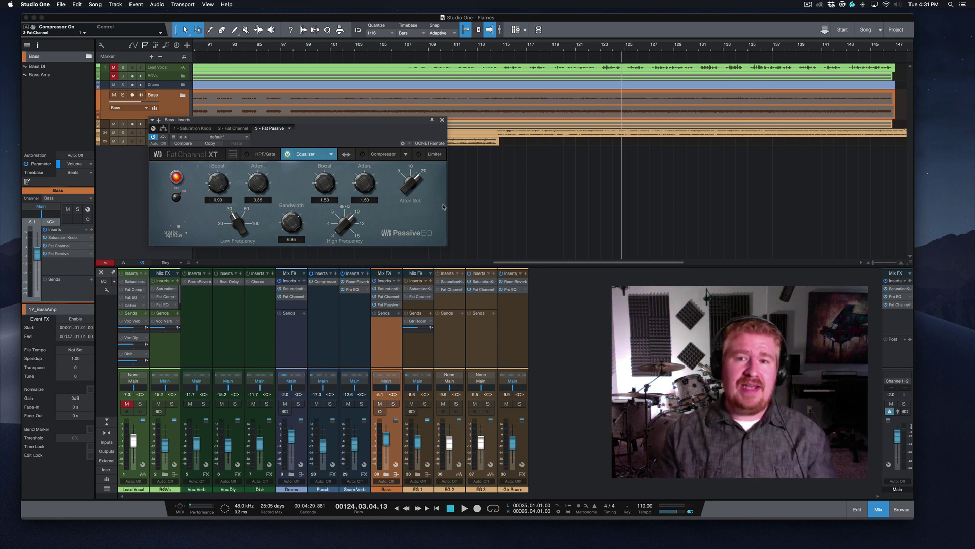
left_click_drag(350, 122, 368, 123)
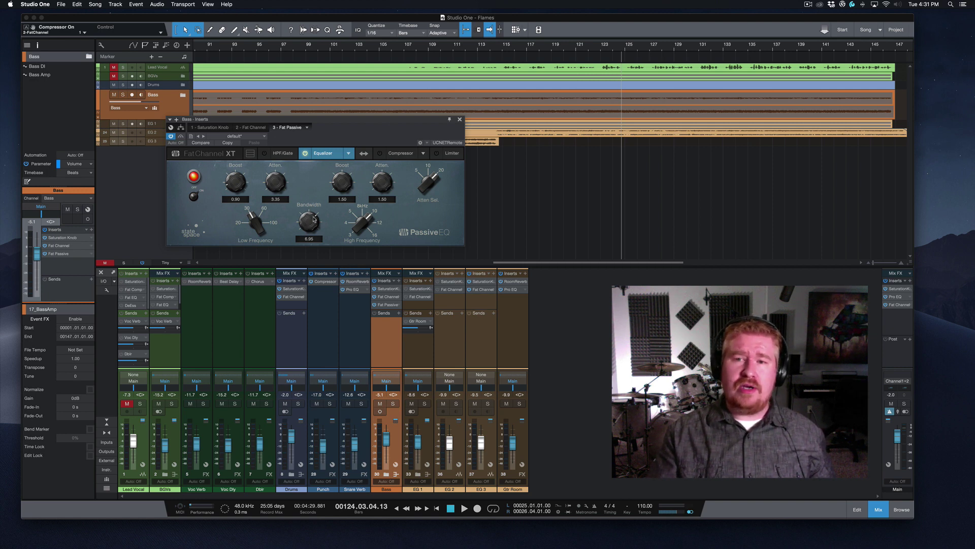
left_click_drag(343, 122, 405, 126)
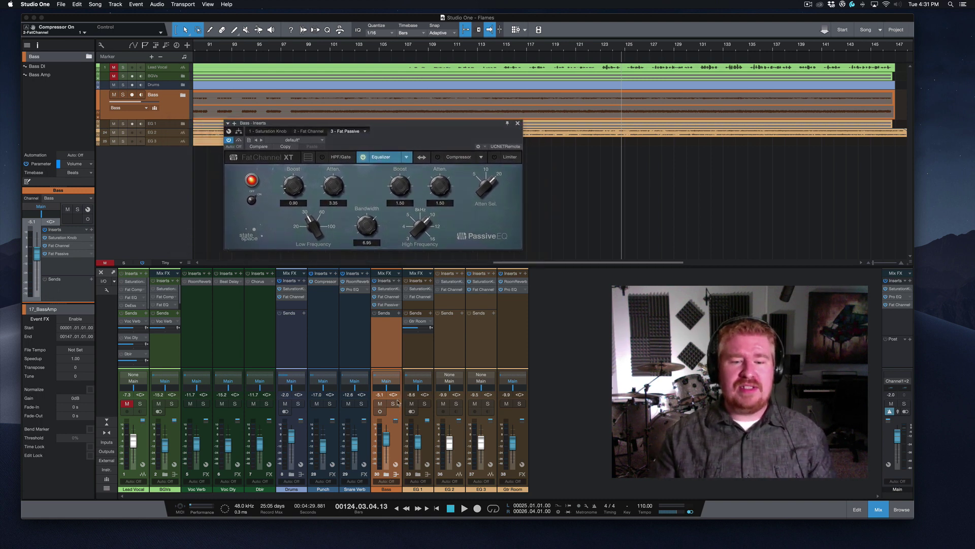
Step: Solo the Bass, bypass the Fat Passive EQ, and play from bar 115
left_click(394, 403)
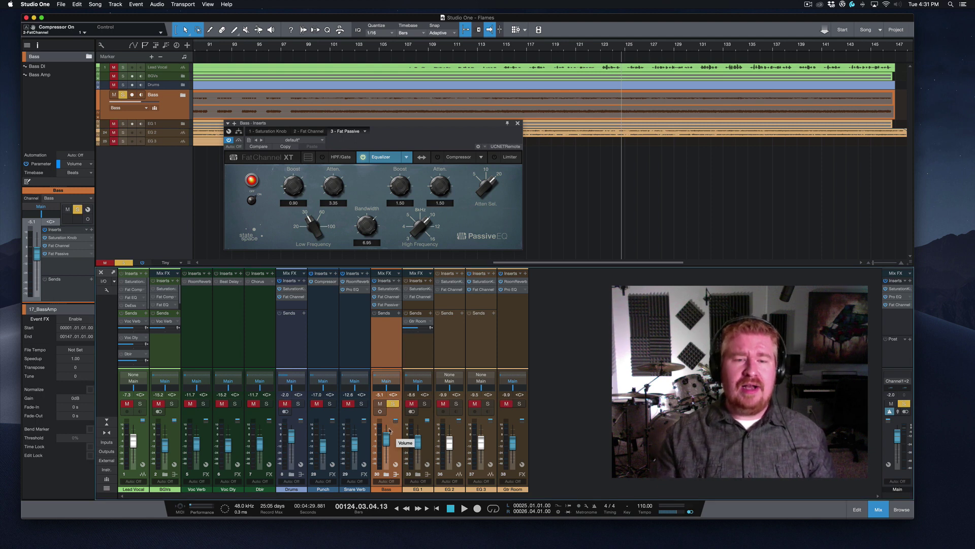
left_click_drag(400, 125, 326, 119)
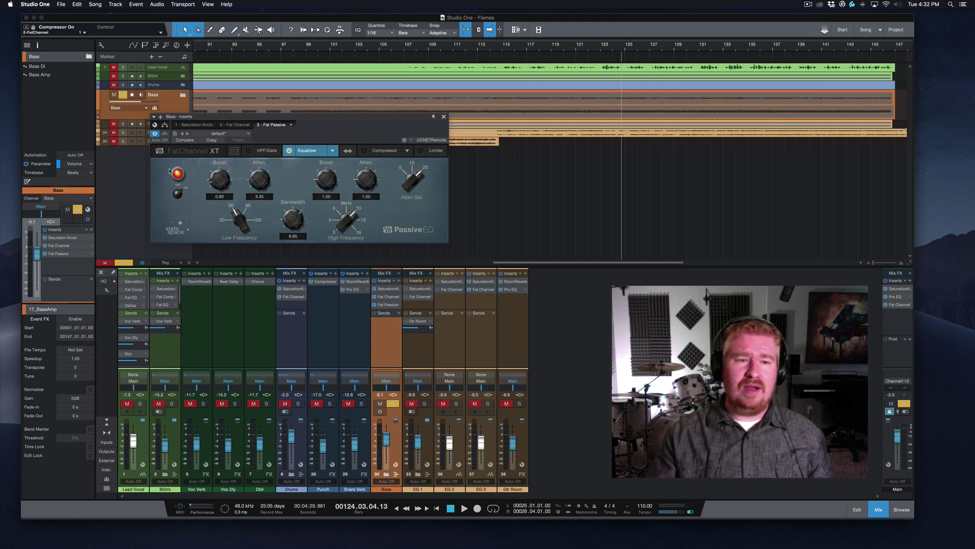
left_click(177, 193)
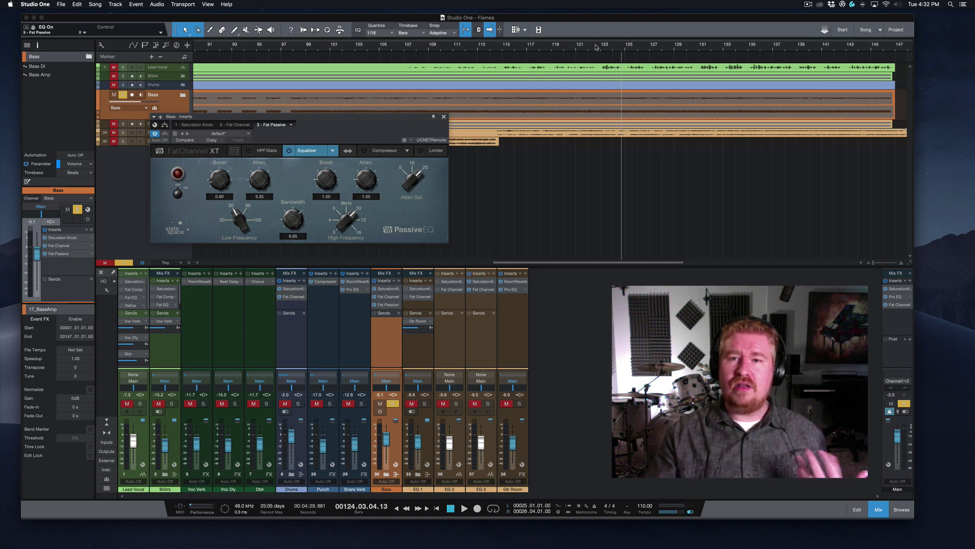
left_click(506, 47)
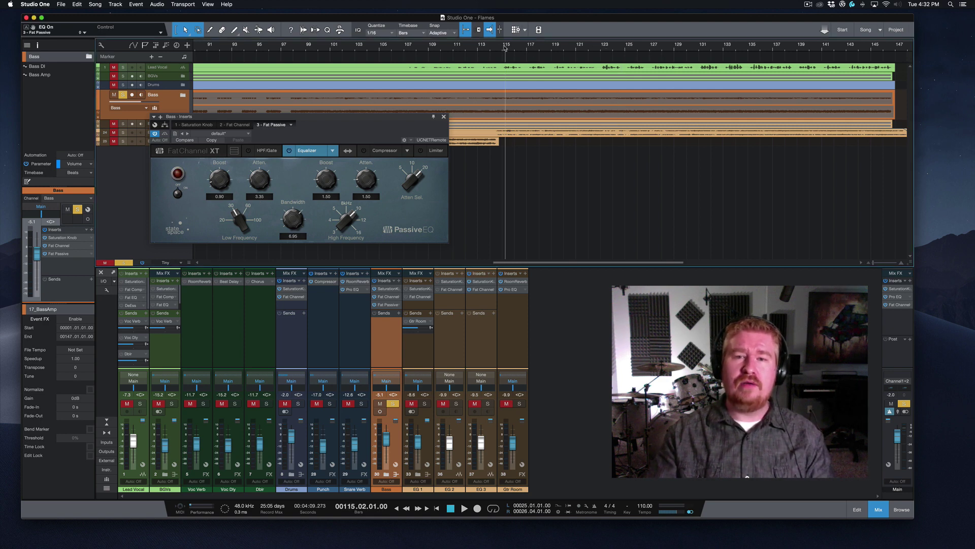
key("space")
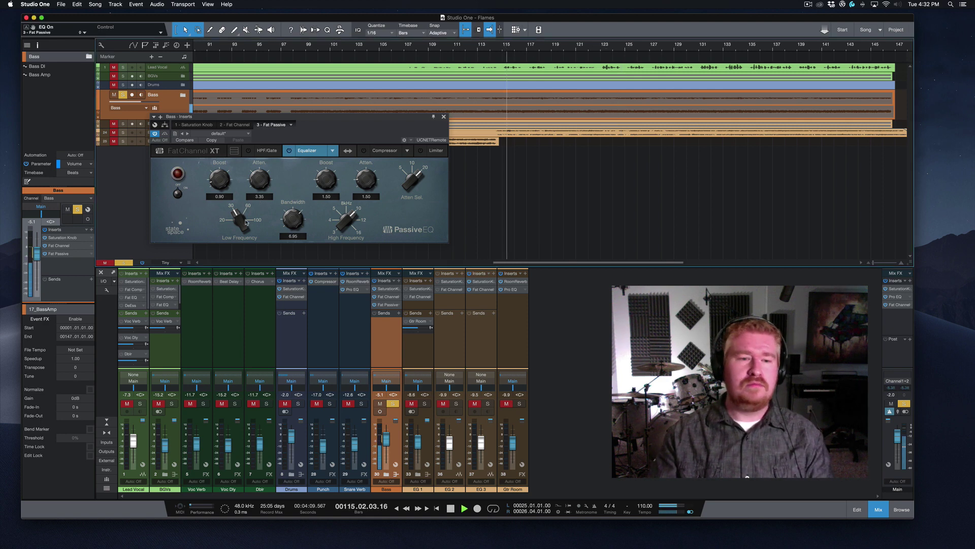
Step: Toggle the Fat Passive EQ on, off and on again while listening, then stop playback
left_click(177, 193)
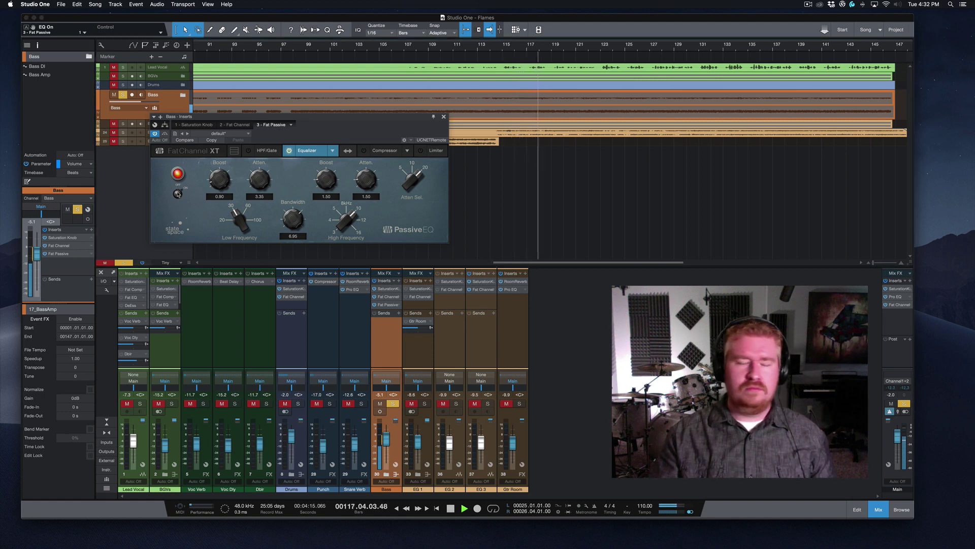
left_click(177, 193)
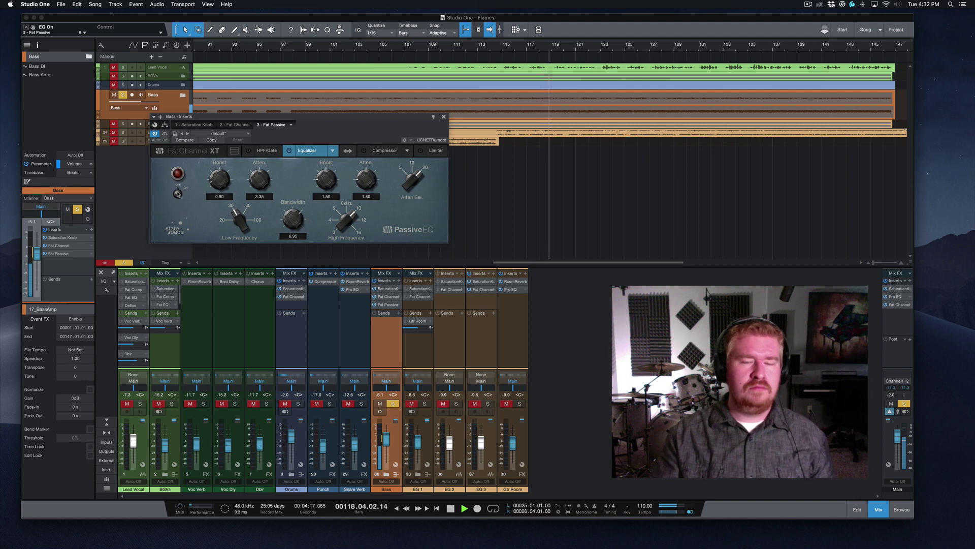
left_click(177, 193)
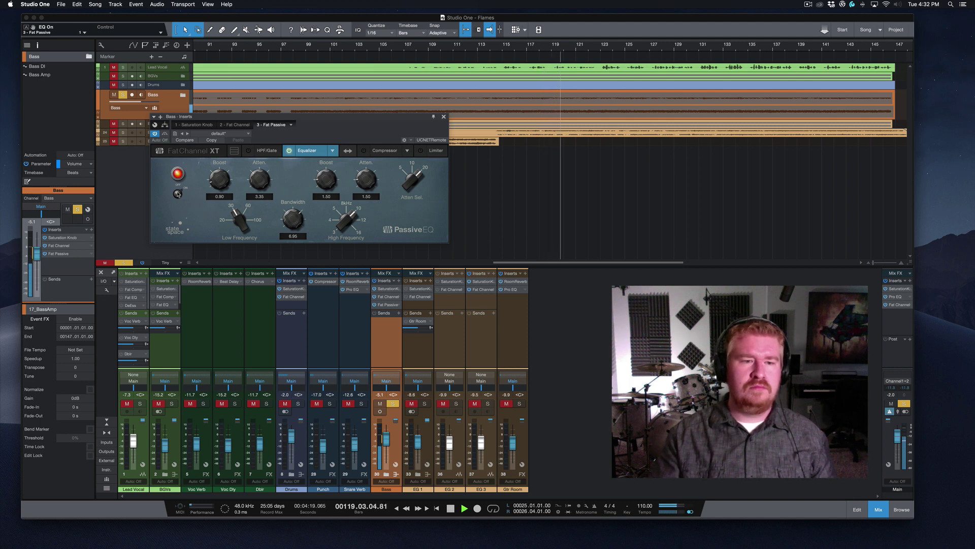
key("space")
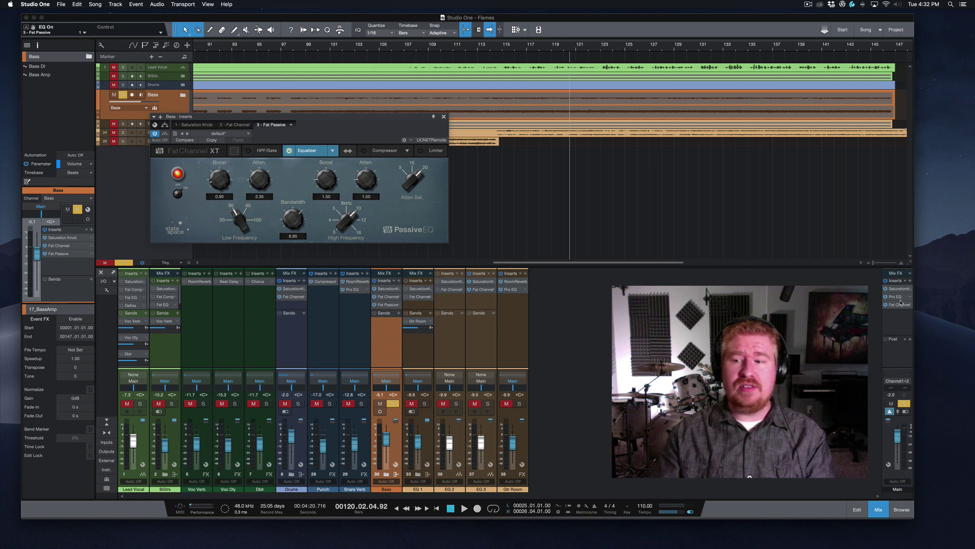
left_click_drag(373, 116, 404, 139)
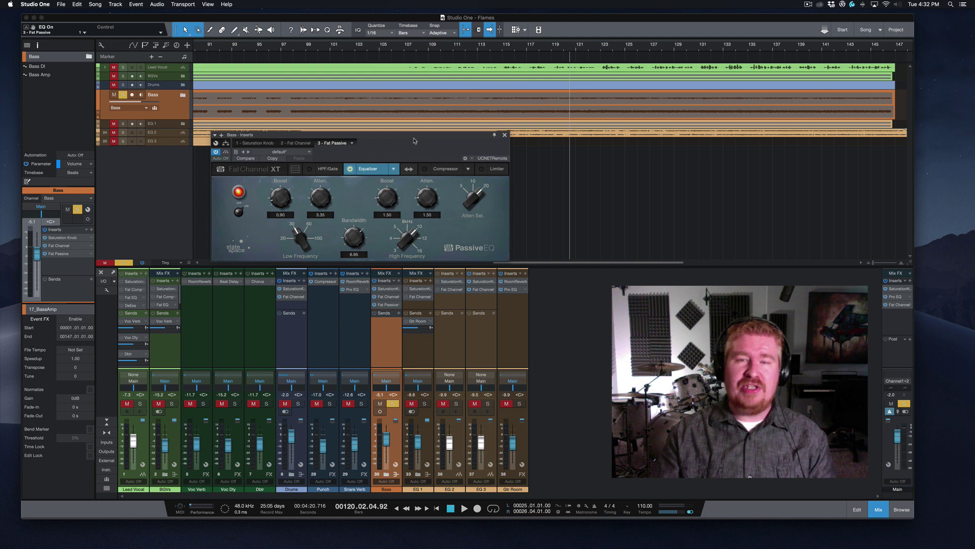
Step: Close the Fat Passive editor and unsolo the Bass channel so the full mix plays
left_click(506, 135)
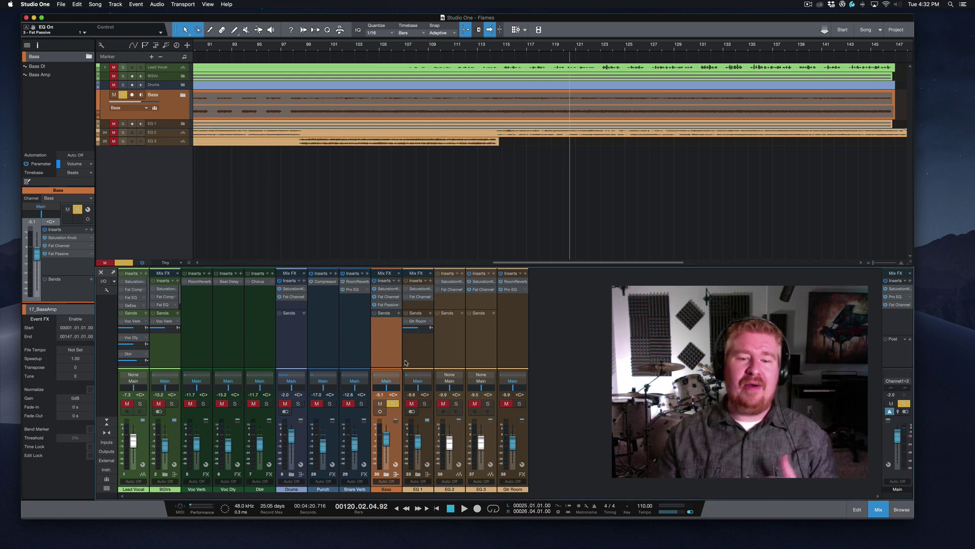
left_click(393, 404)
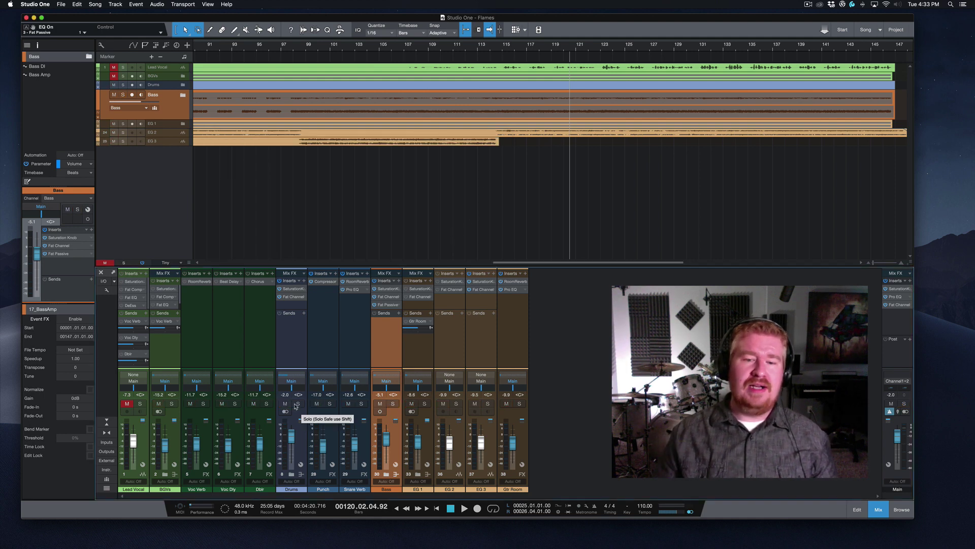